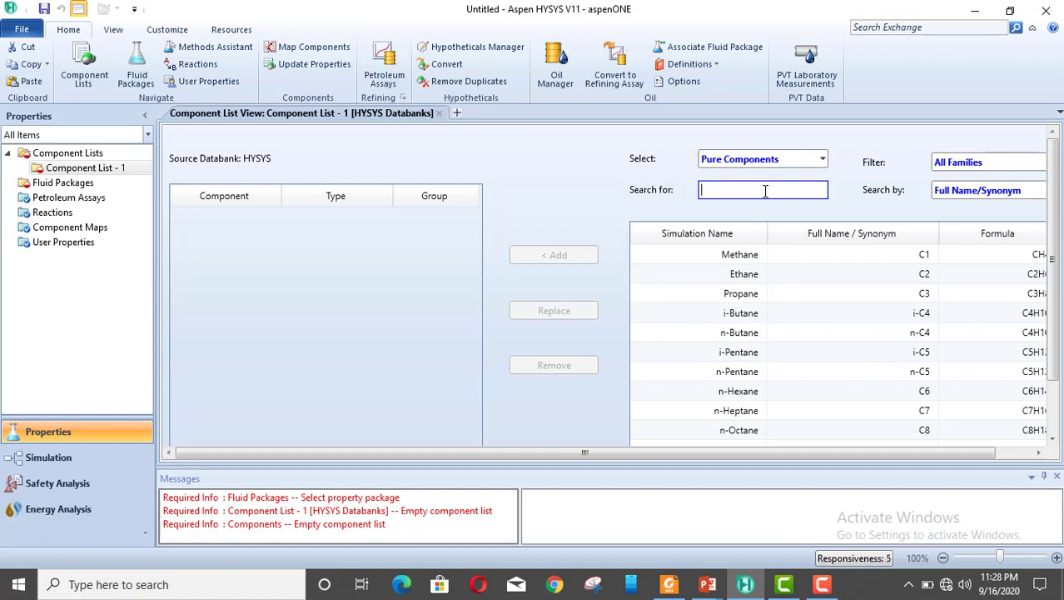
- Add Ethane and n-Pentane as pure components to Component List - 1
click(745, 276)
click(560, 255)
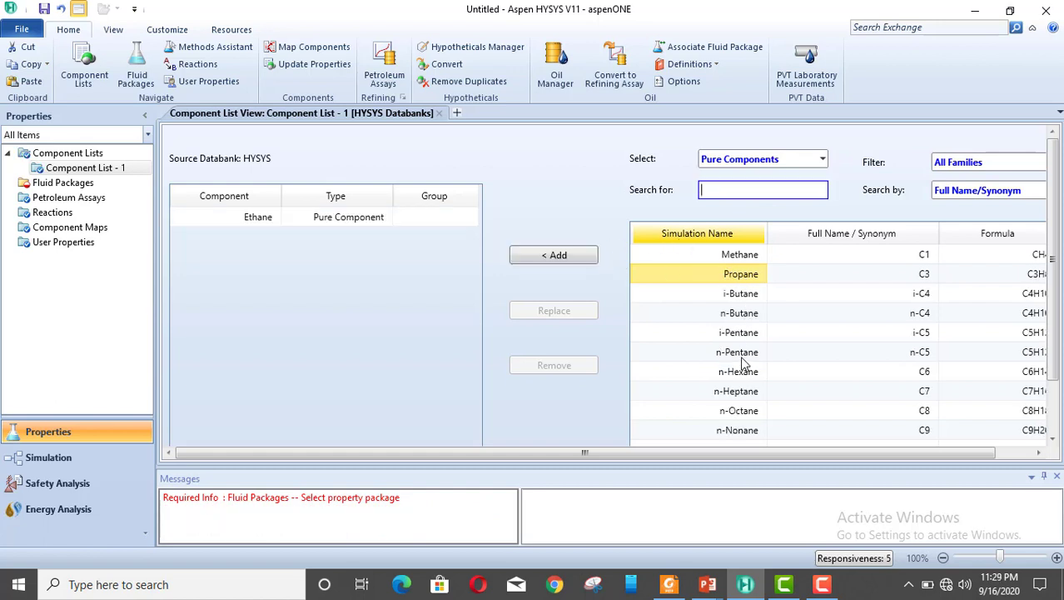
click(740, 355)
click(533, 259)
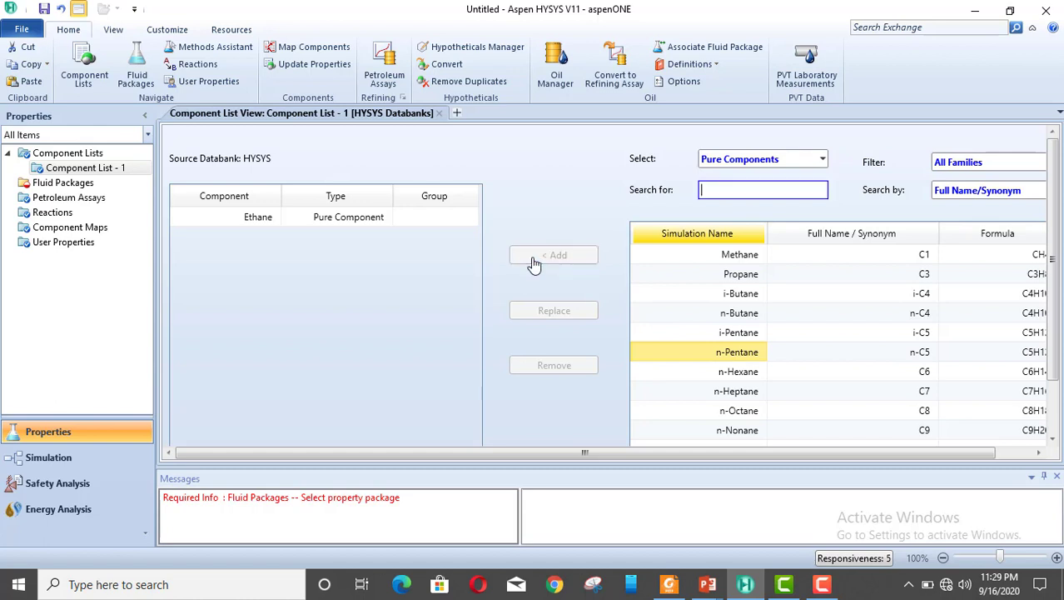
- Create a fluid package for the component list using the Peng-Robinson property package
click(54, 185)
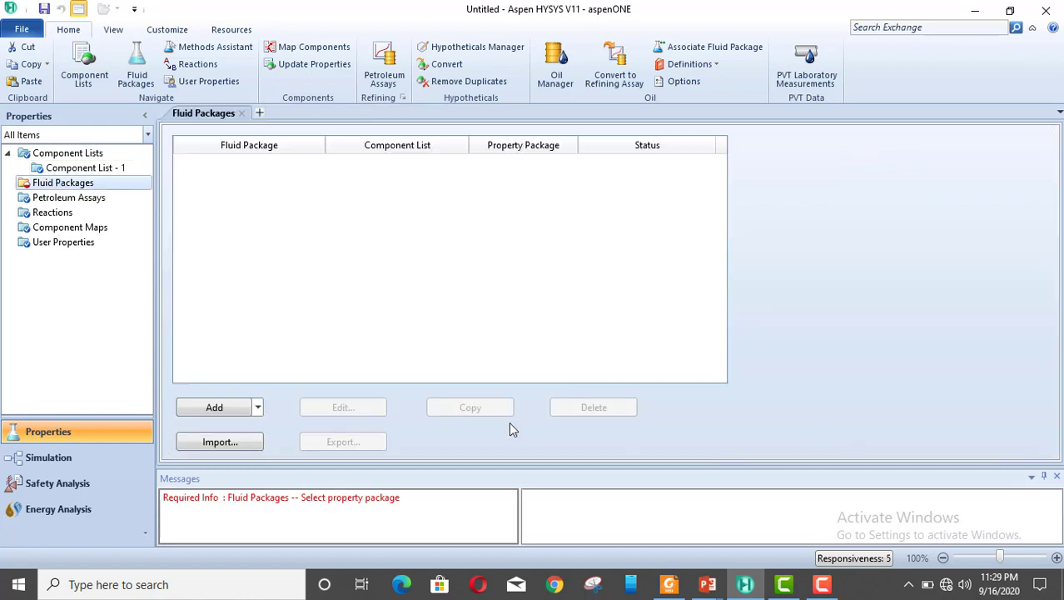
click(209, 412)
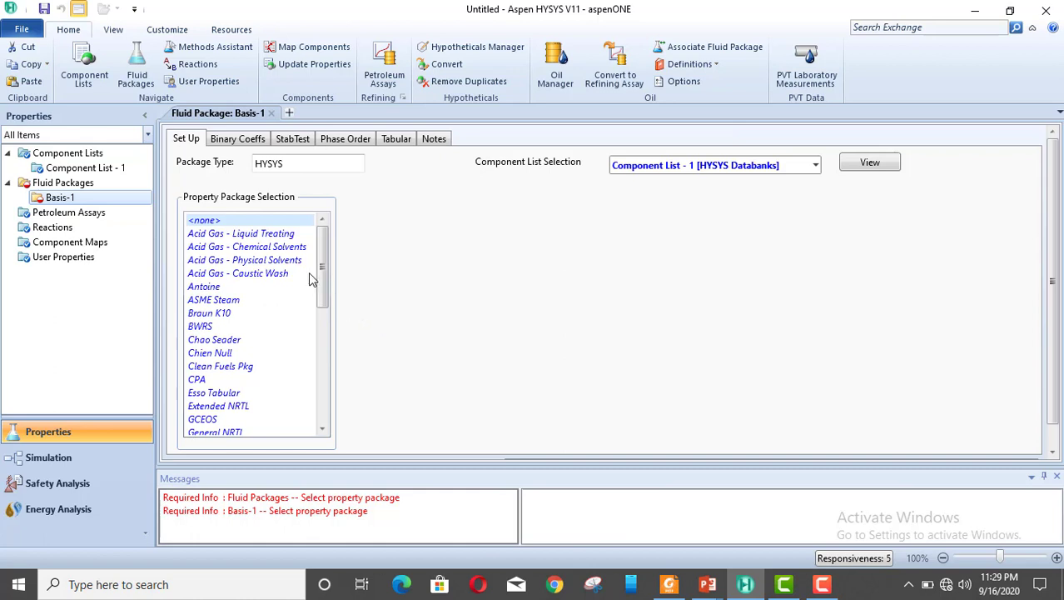
drag(324, 265, 318, 331)
click(215, 394)
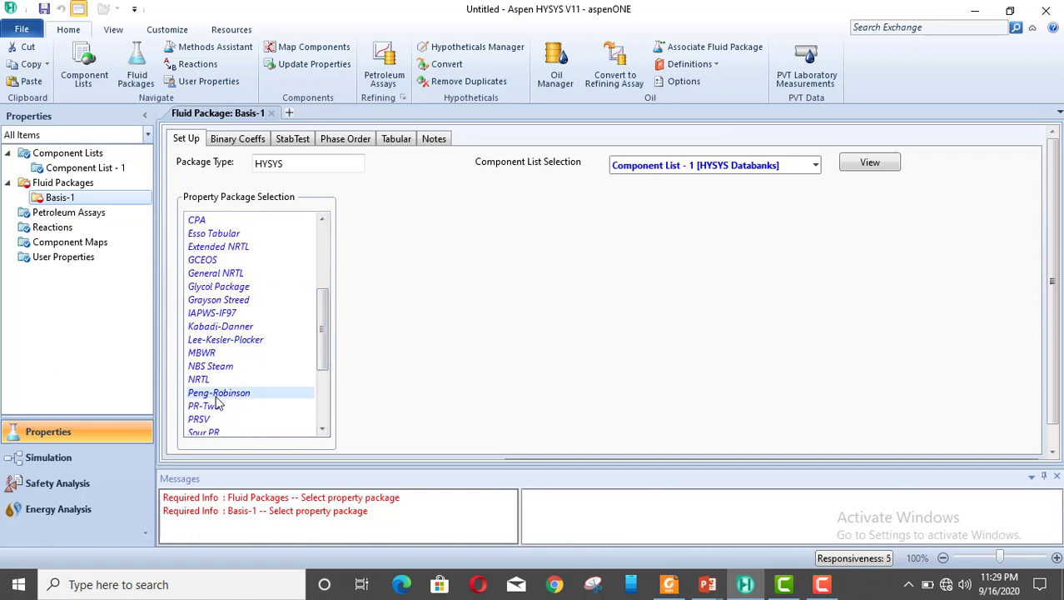
- Enter the simulation environment, dock the model palette beside the flowsheet and collapse the navigation pane
click(48, 458)
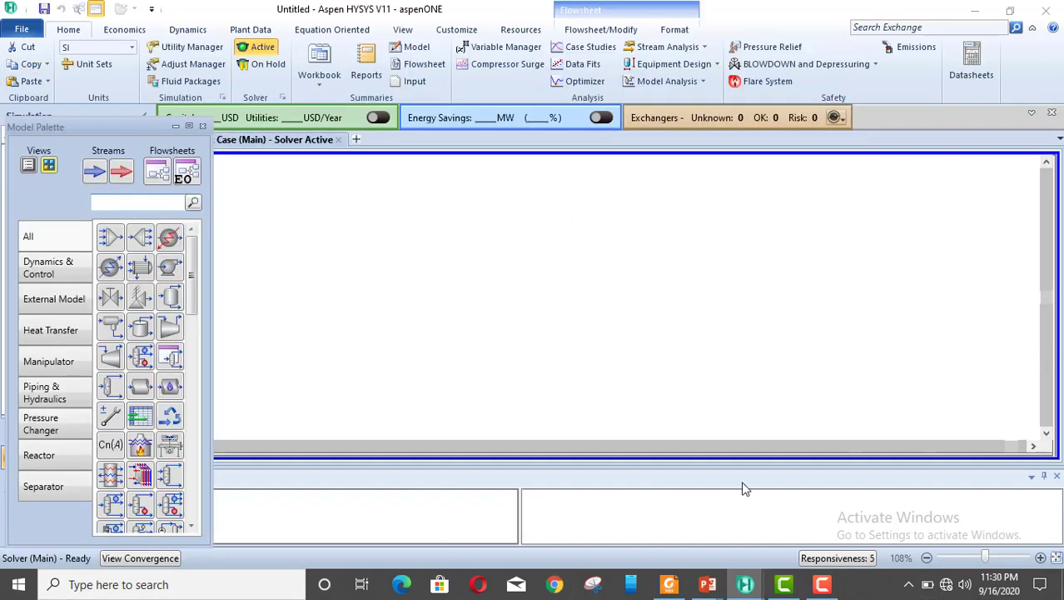
drag(73, 127, 181, 342)
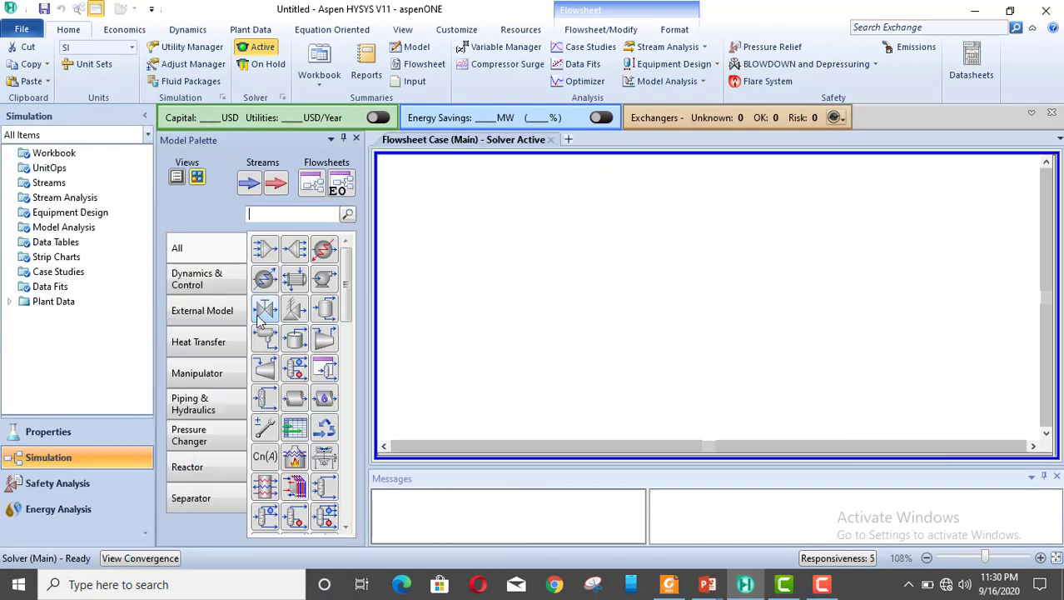
click(145, 116)
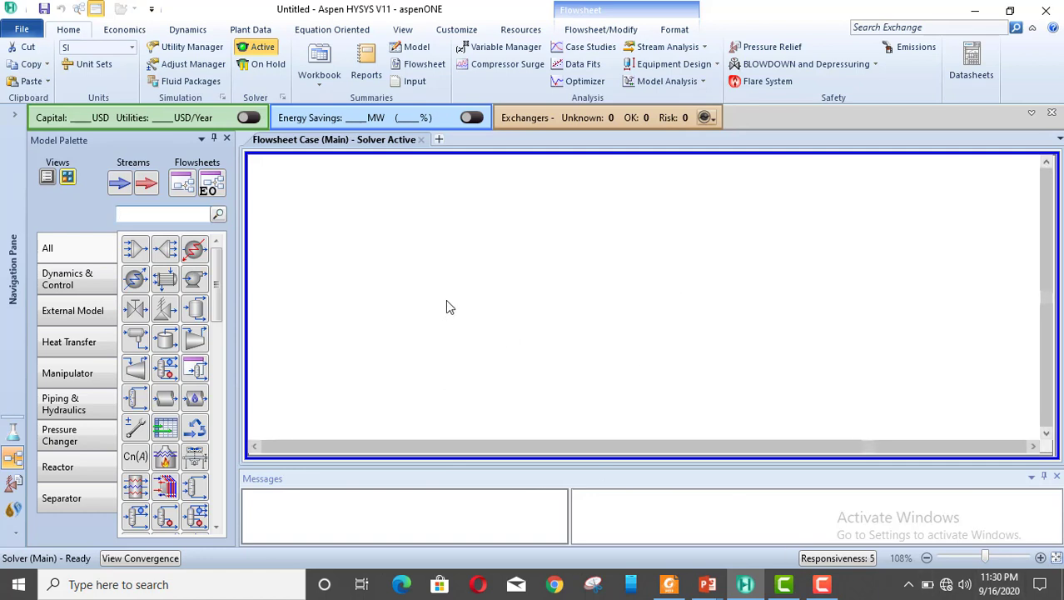
- Place a material stream on the empty flowsheet and open its property window at full size
click(123, 188)
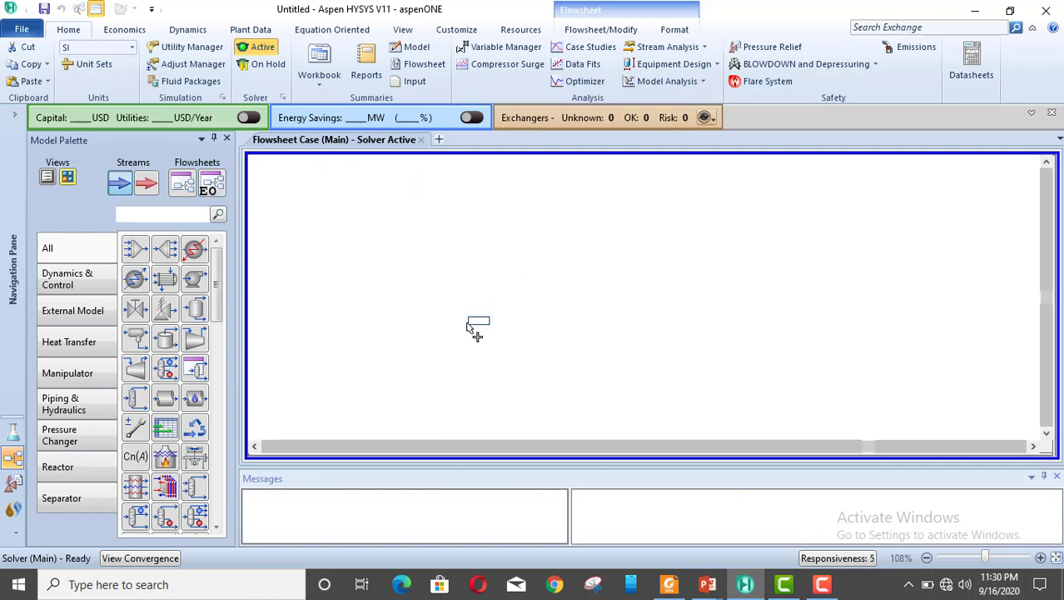
click(506, 254)
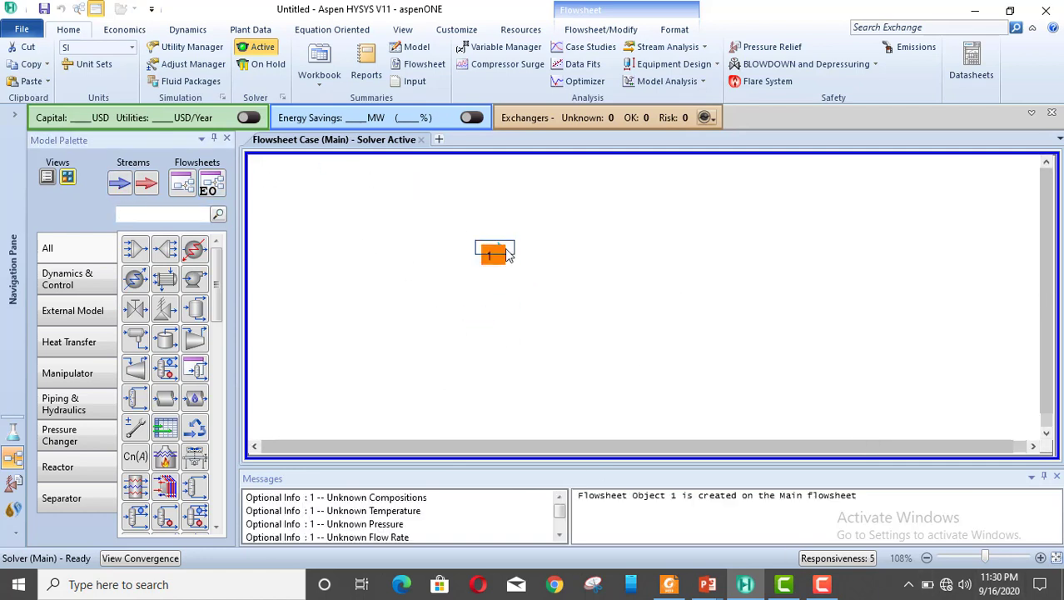
double_click(500, 251)
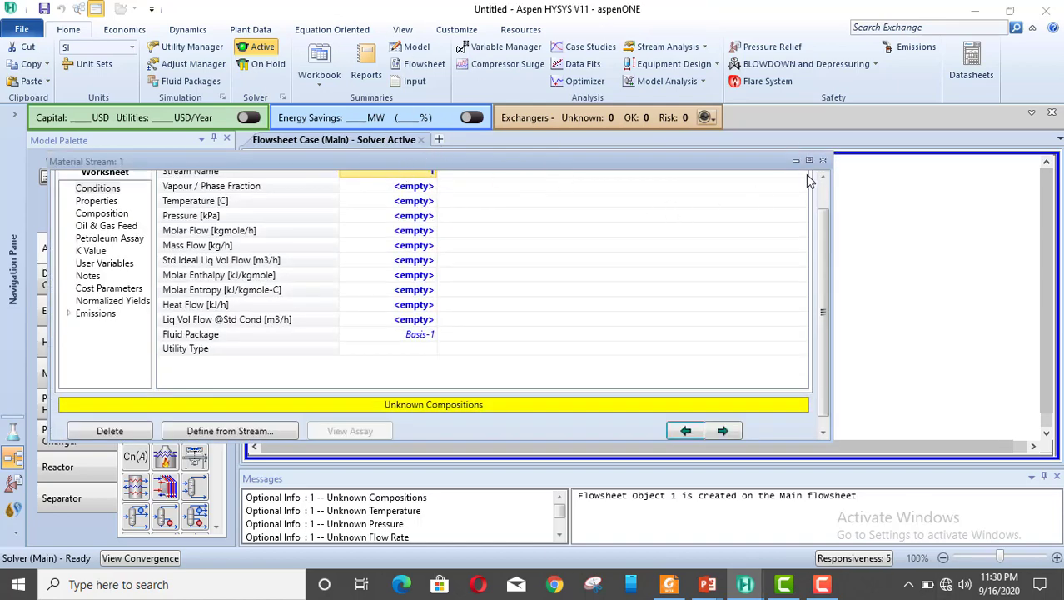
click(808, 161)
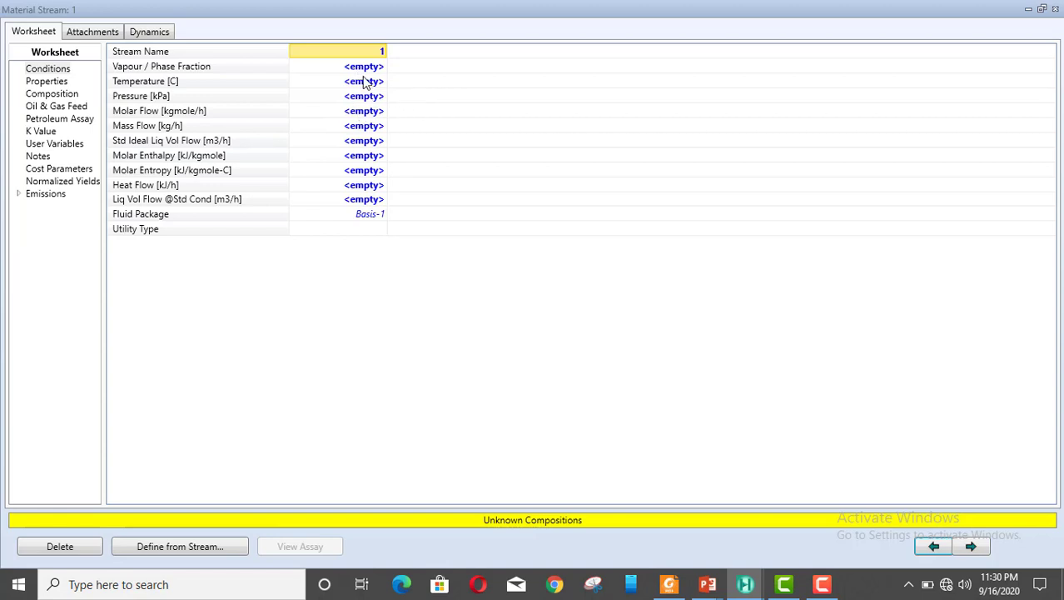
- Set the material stream's mass flow to 100 kg/h
click(357, 129)
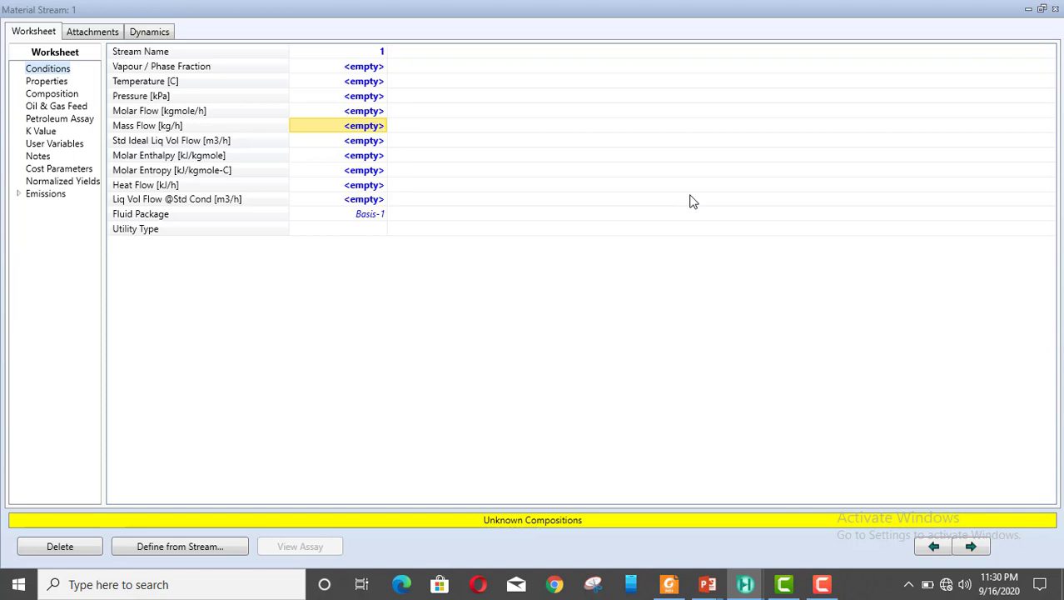
text(100)
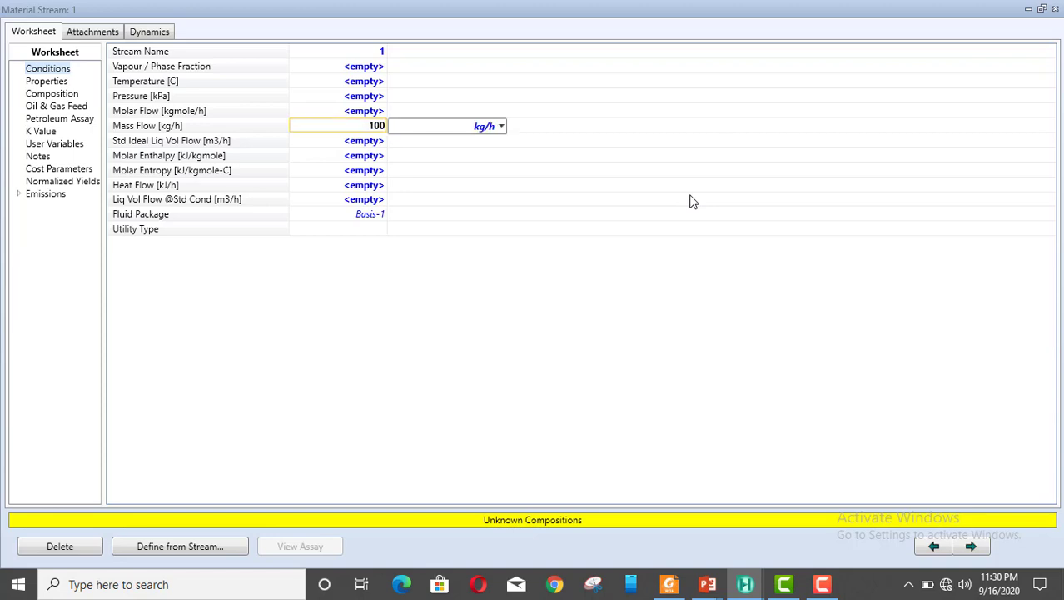
key(Return)
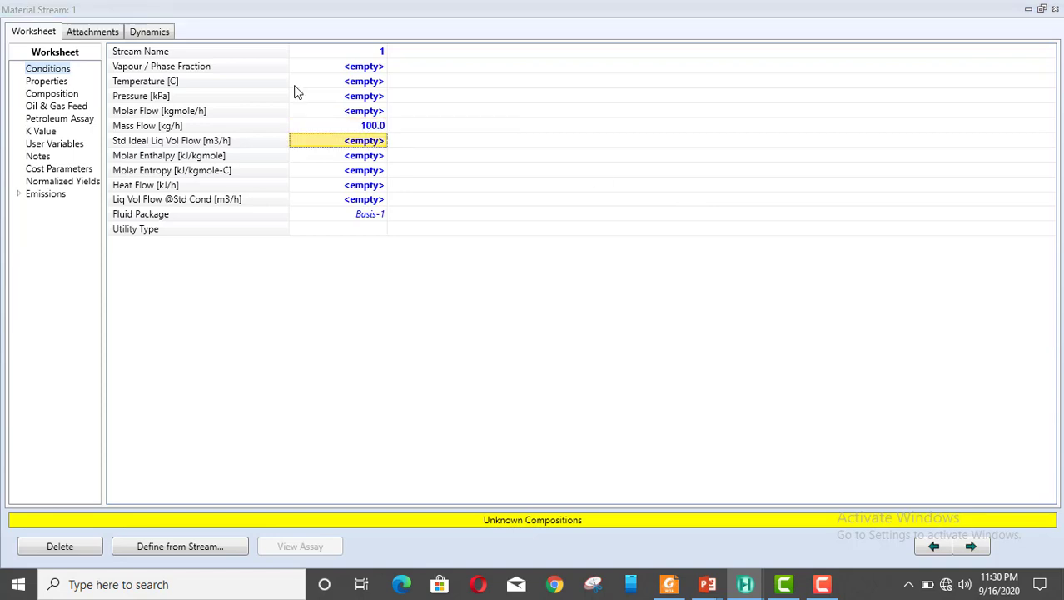
- Define the stream's composition as mole fractions of 0.5 Ethane and 0.5 n-Pentane, and close the stream window
click(74, 96)
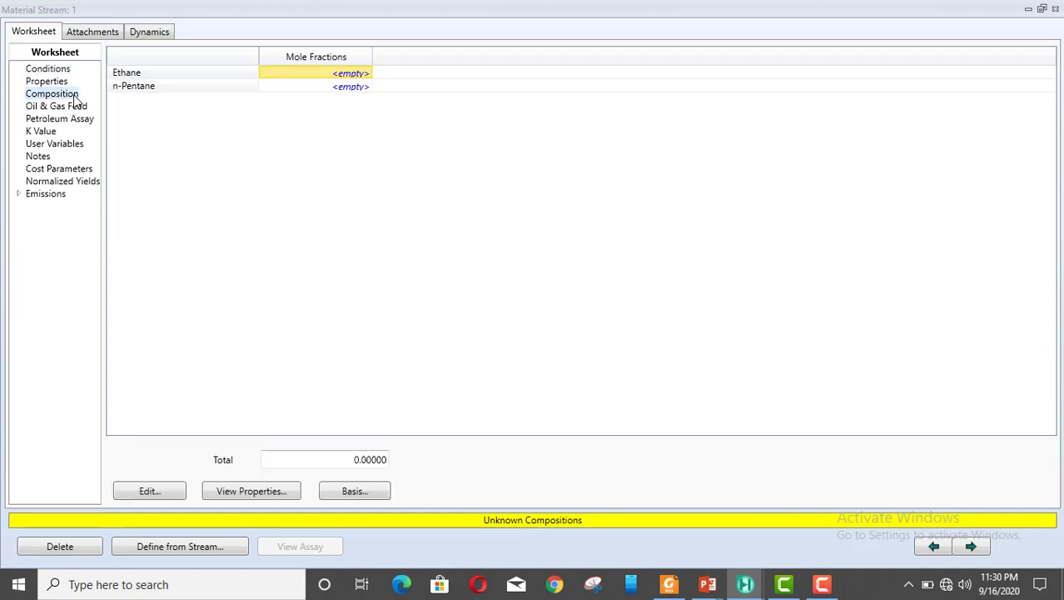
click(334, 75)
text(.5)
key(Return)
text(.45)
key(Return)
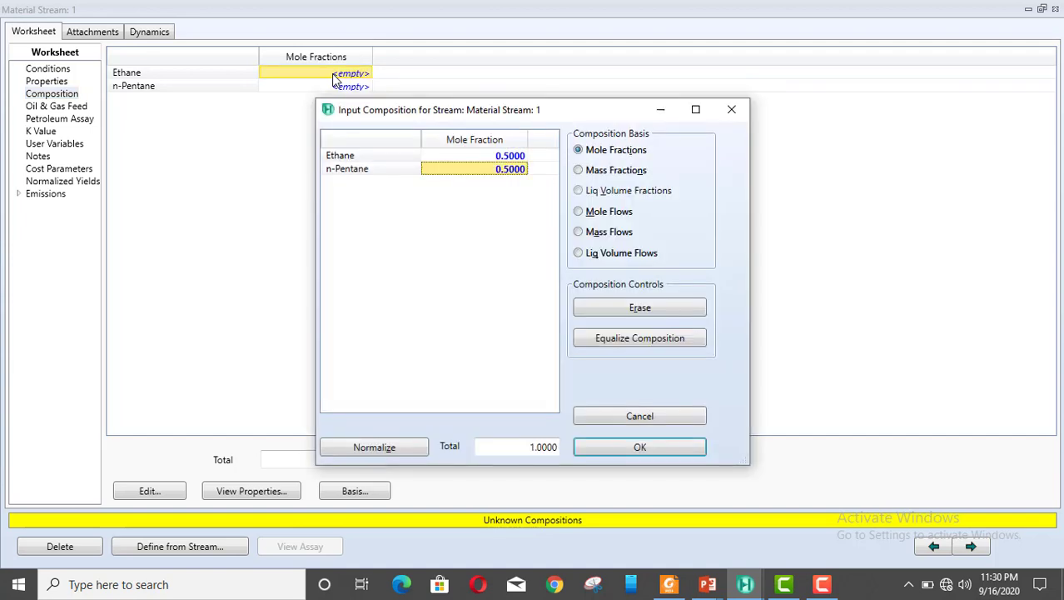
click(656, 450)
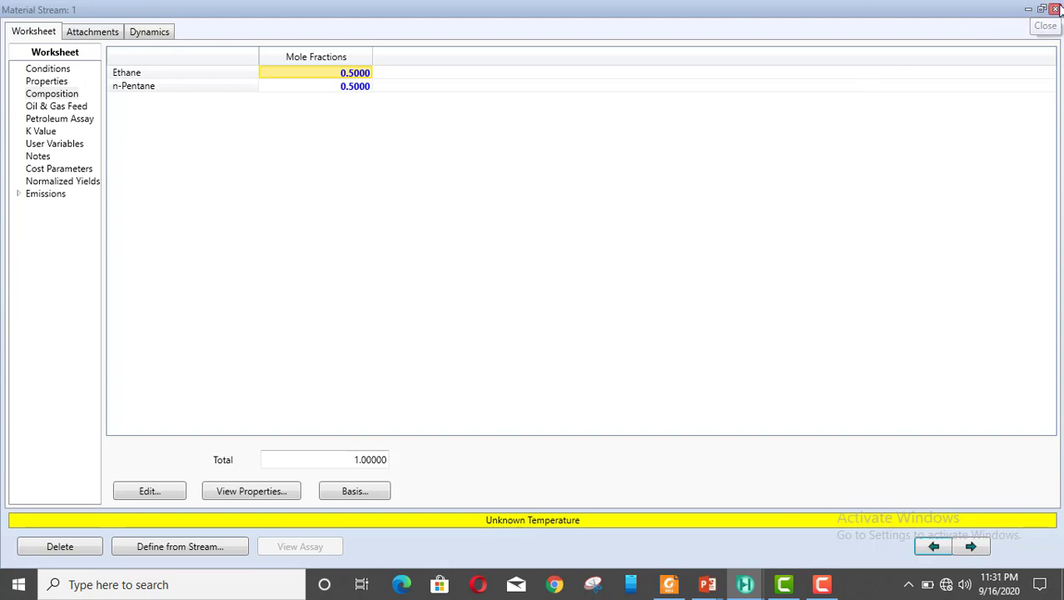
click(1055, 9)
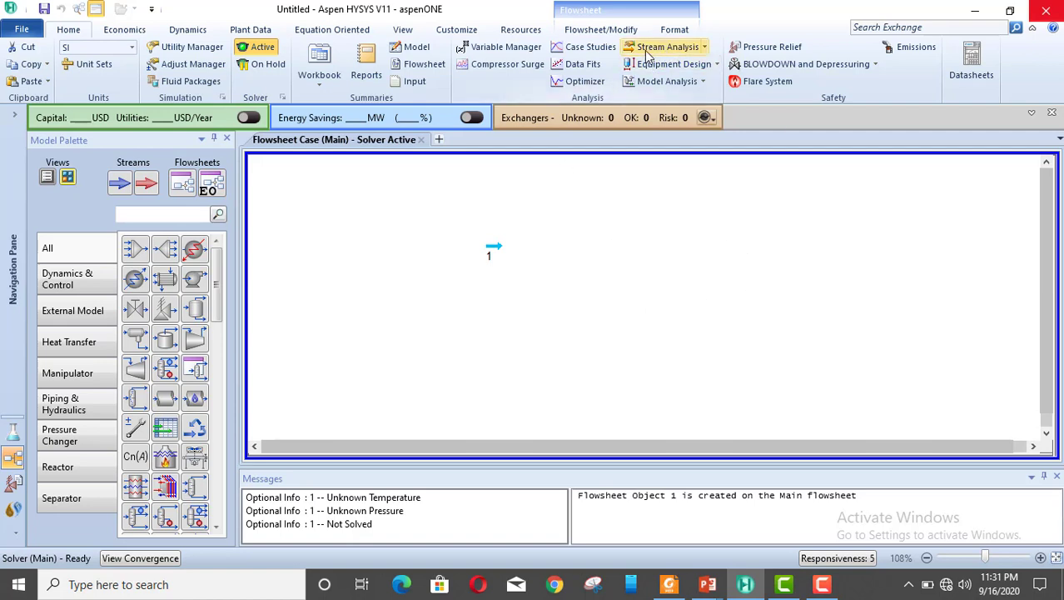
- Create an Envelope stream analysis for material stream 1 and enlarge its window to full size
click(706, 49)
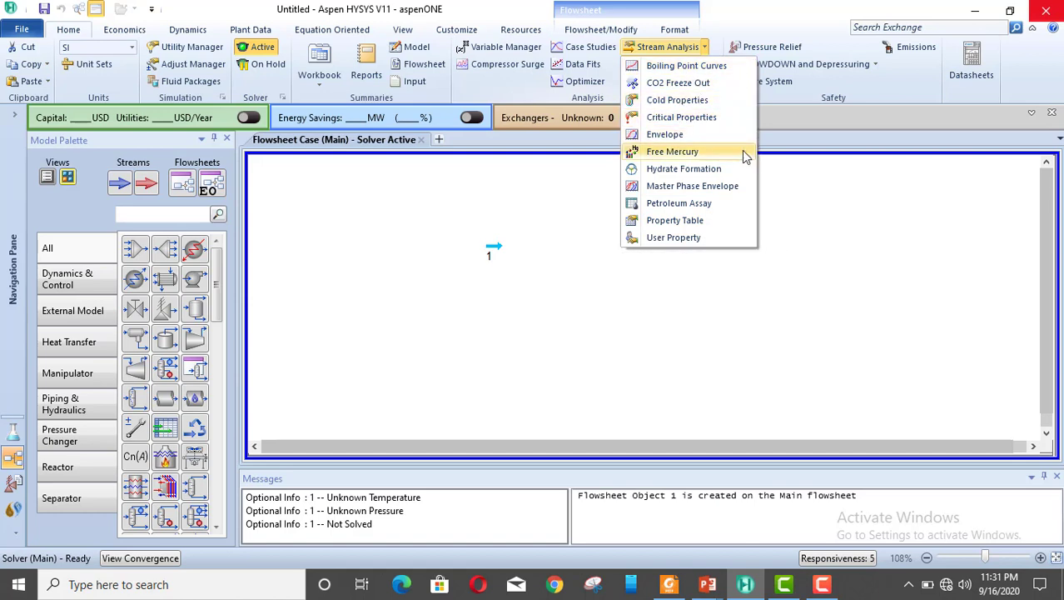
click(696, 135)
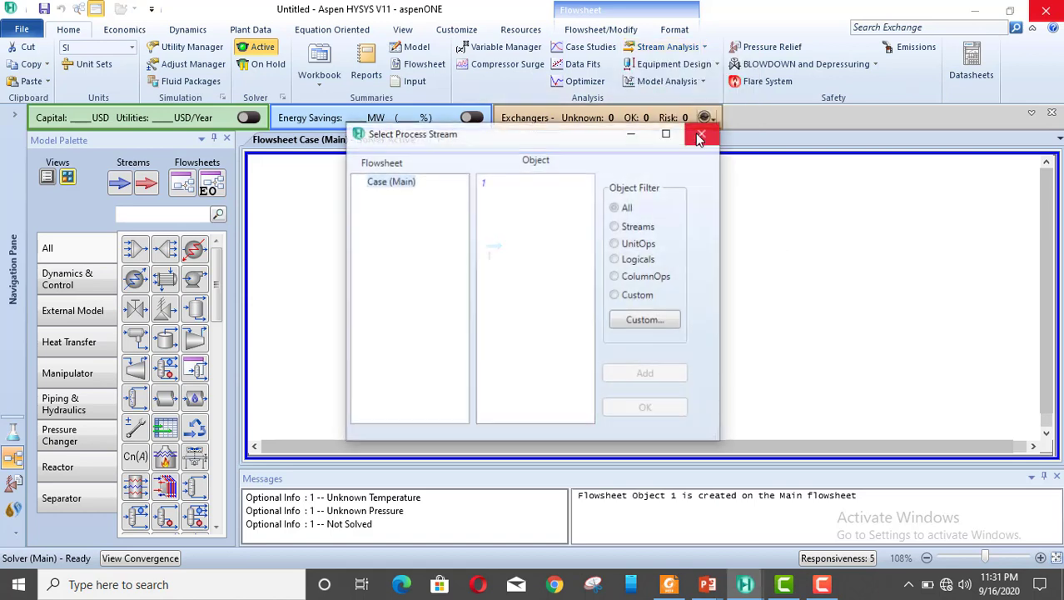
click(488, 188)
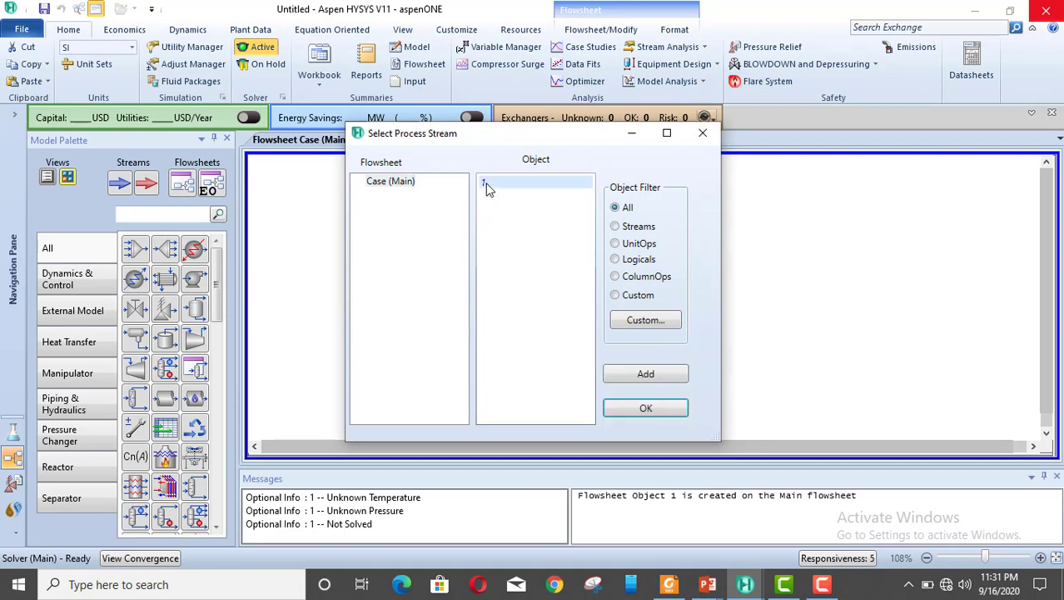
drag(522, 135, 719, 134)
click(667, 374)
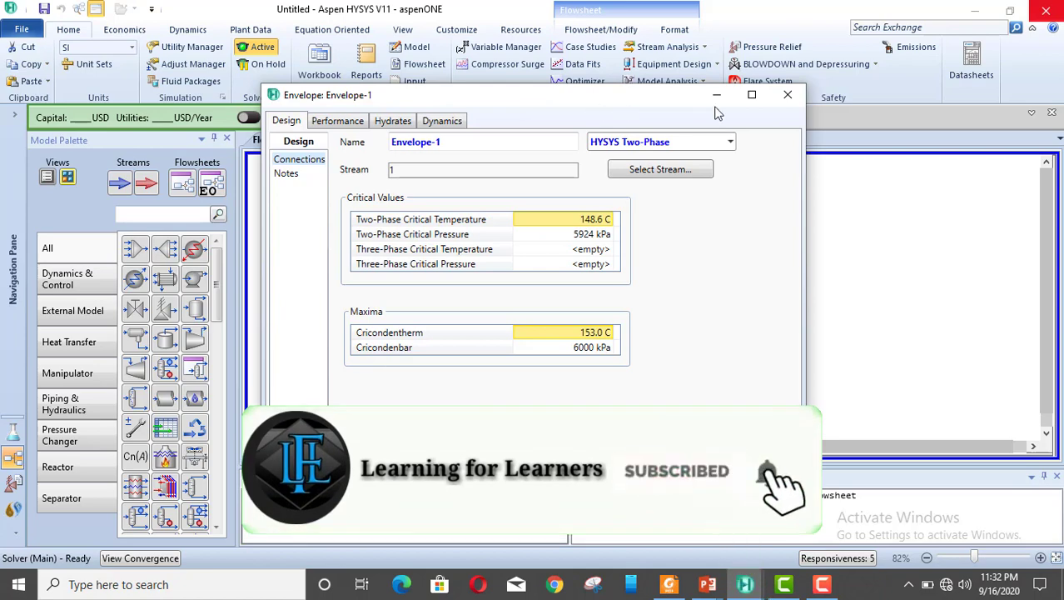
click(751, 94)
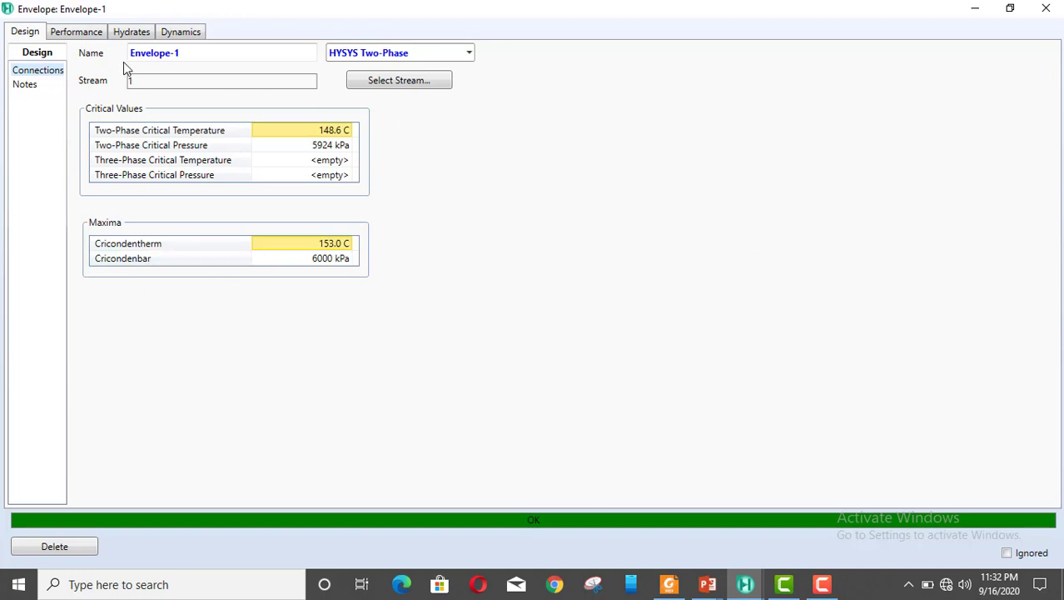
- Review the envelope's tabulated pressure and temperature data for the bubble point and the dew point, ending on the bubble point table
click(73, 32)
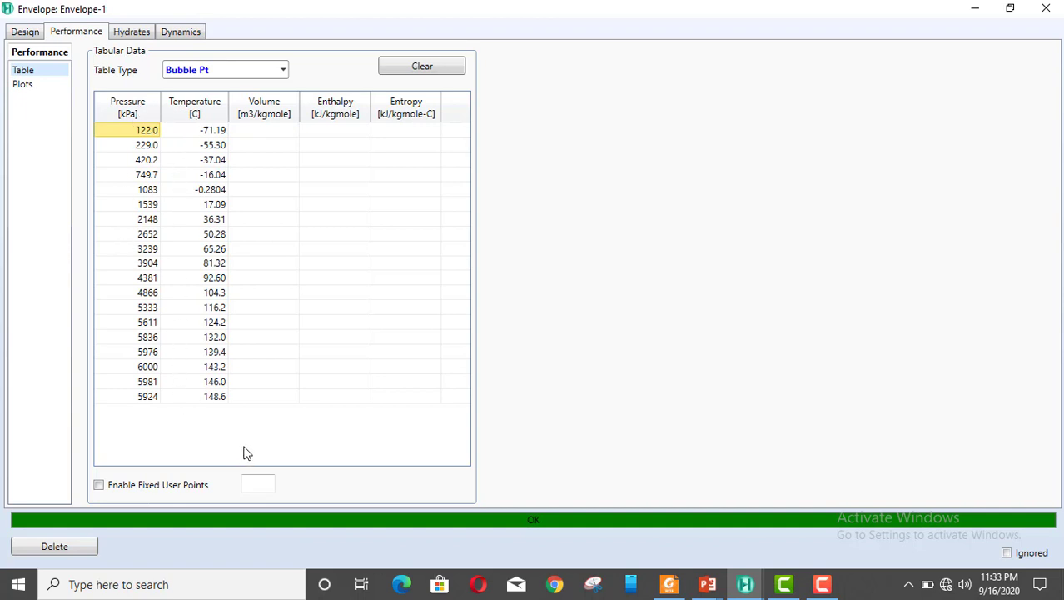
click(286, 73)
click(263, 108)
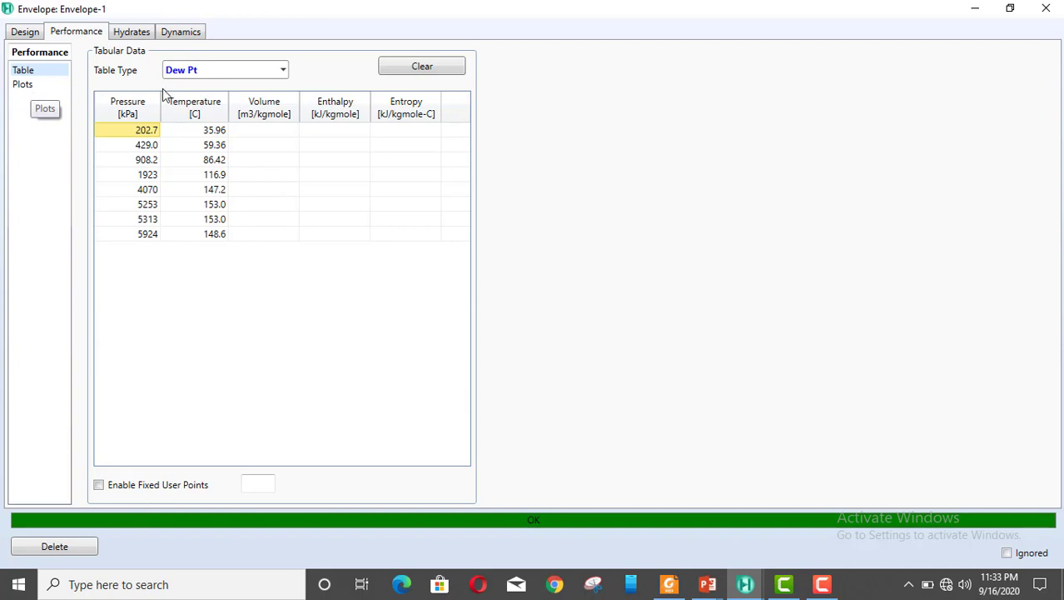
click(240, 74)
scroll(209, 103, up, 1)
click(208, 97)
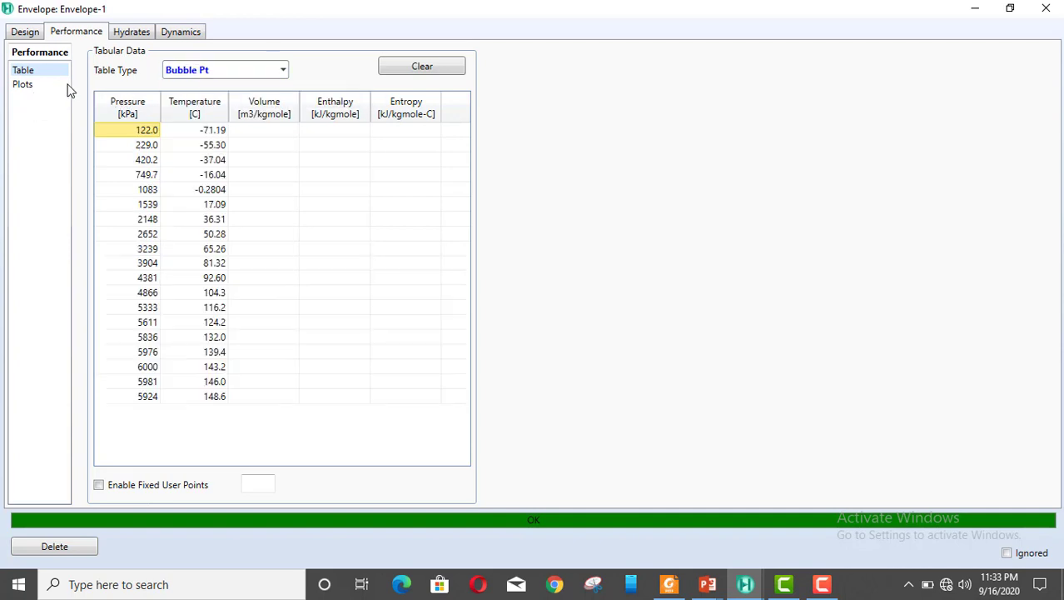
- Show the pressure-temperature envelope plot and examine values along the bubble point and dew point curves and at the critical point
click(30, 88)
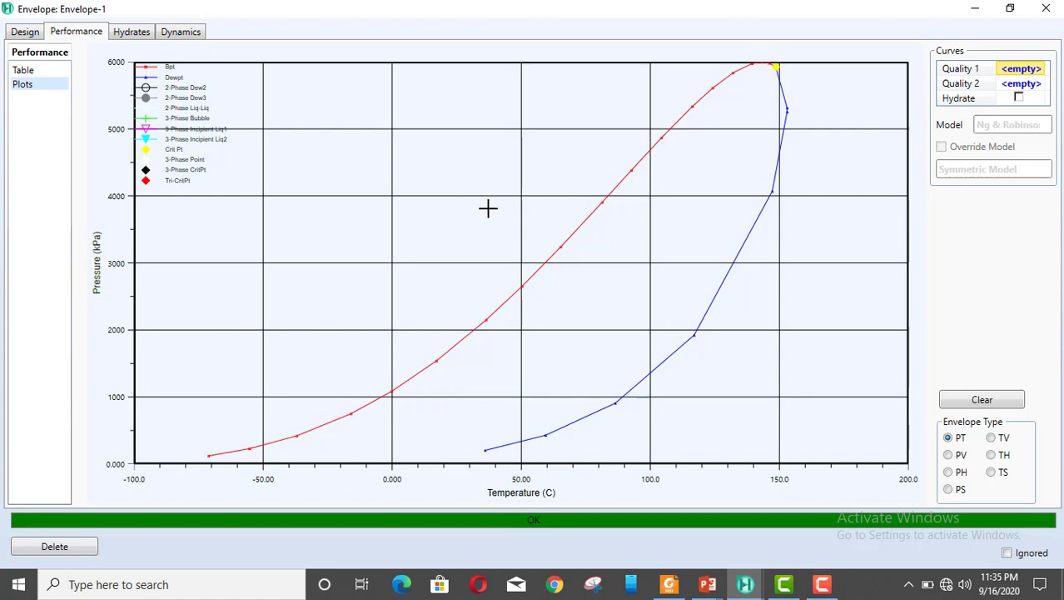
mouse_move(638, 166)
mouse_move(658, 142)
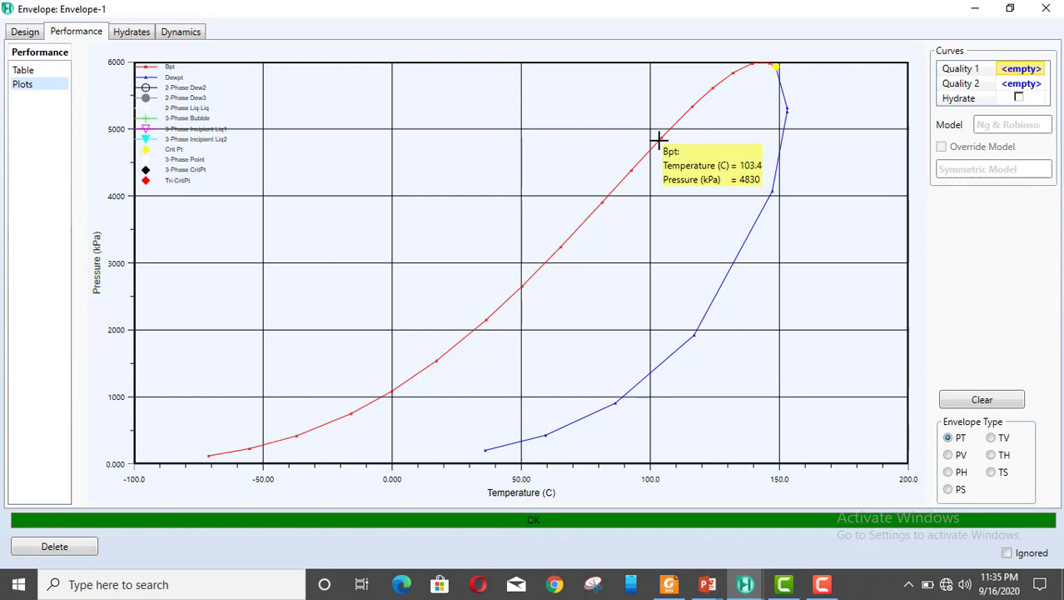
mouse_move(777, 130)
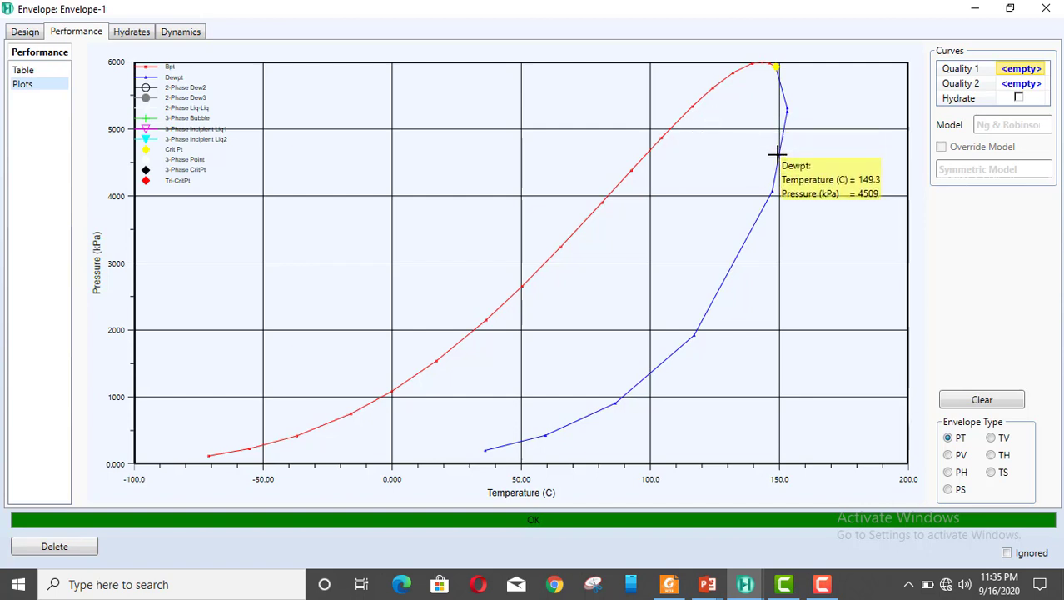
mouse_move(775, 65)
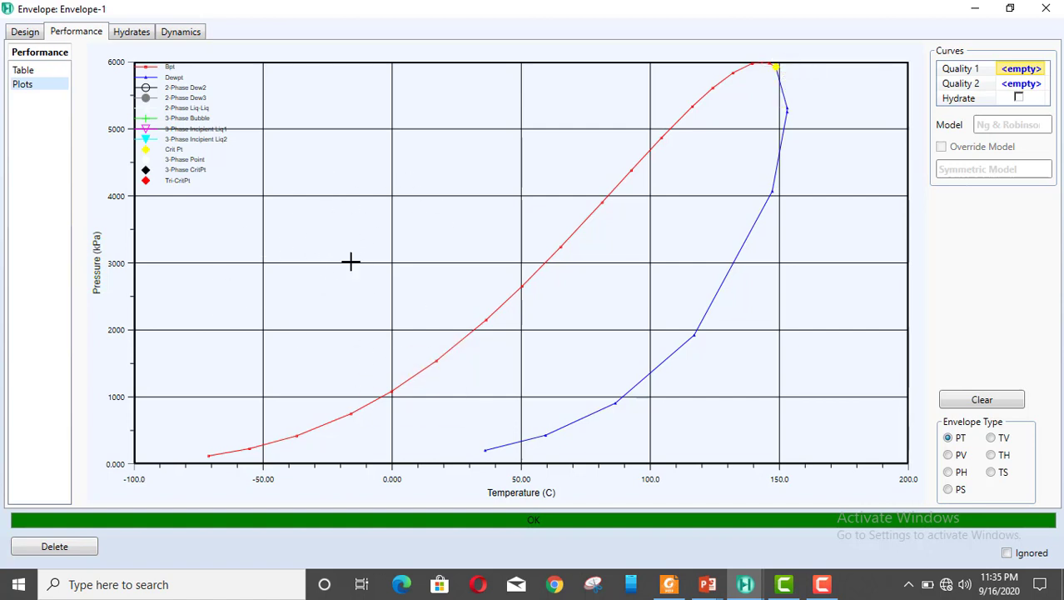
mouse_move(541, 252)
mouse_move(715, 284)
- View the envelope plot as TV, PV, TH and PH diagrams in turn
click(991, 438)
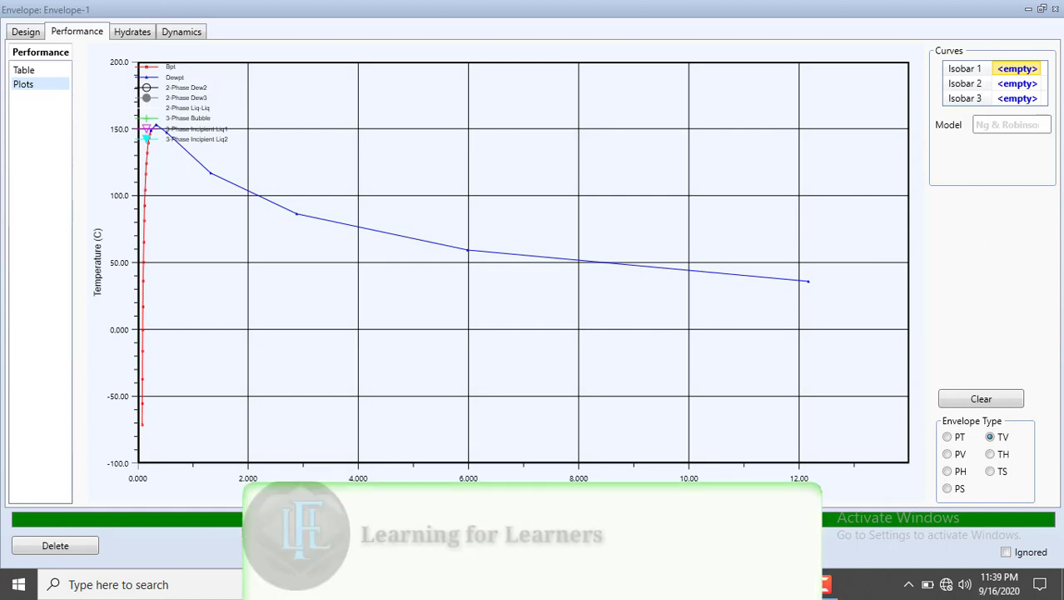
click(947, 453)
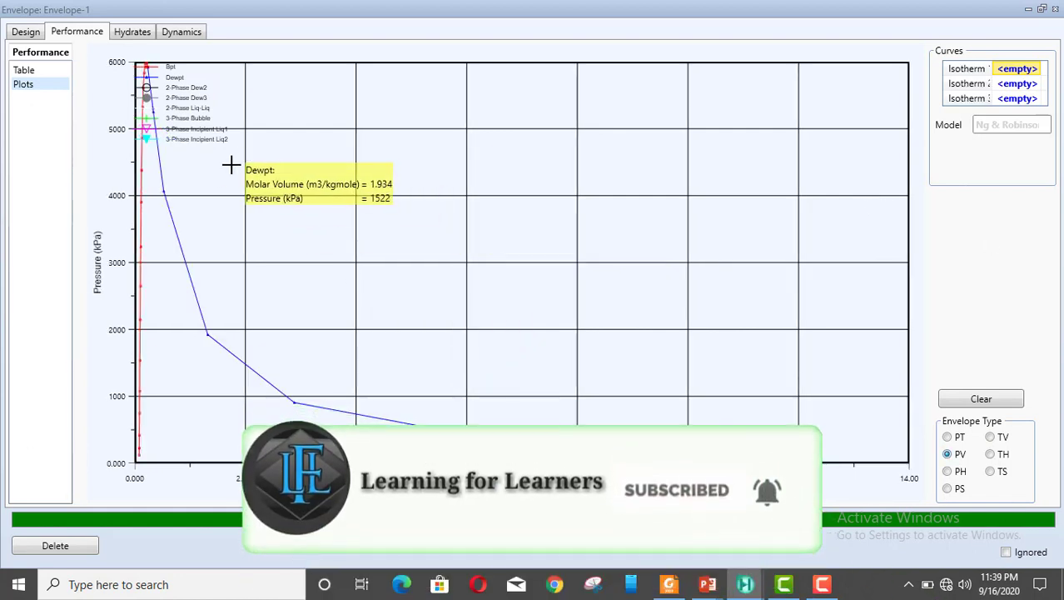
click(990, 455)
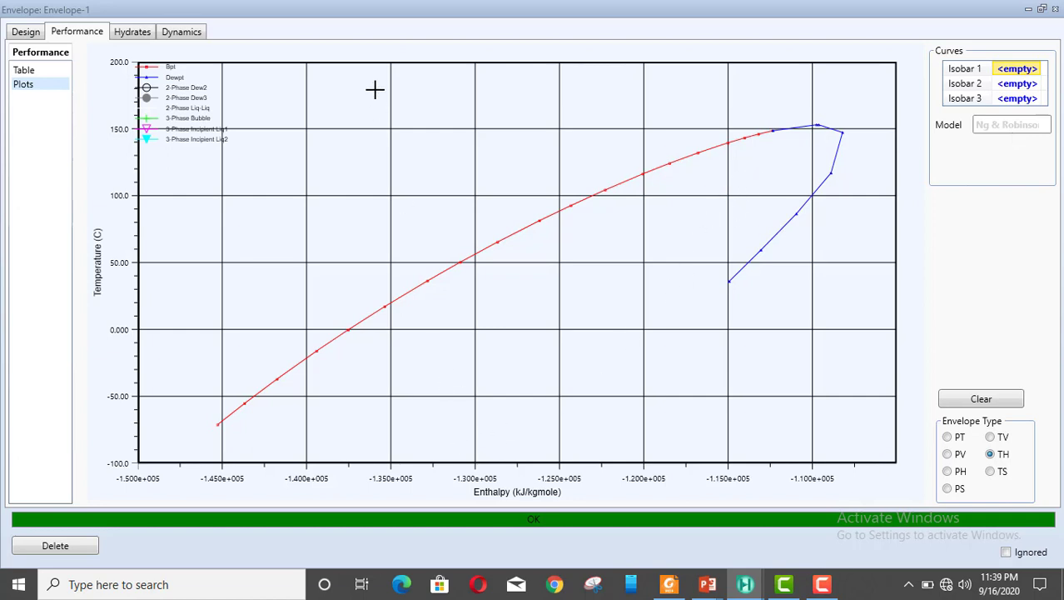
click(960, 471)
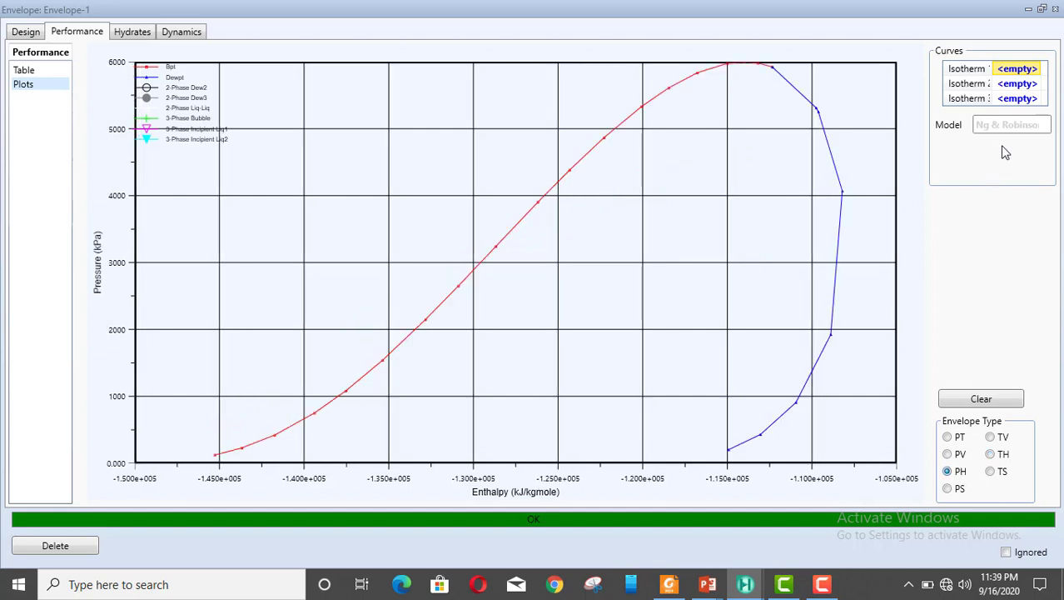
- View the envelope plot as TH and PH diagrams again, followed by the TS and PS entropy diagrams
click(991, 455)
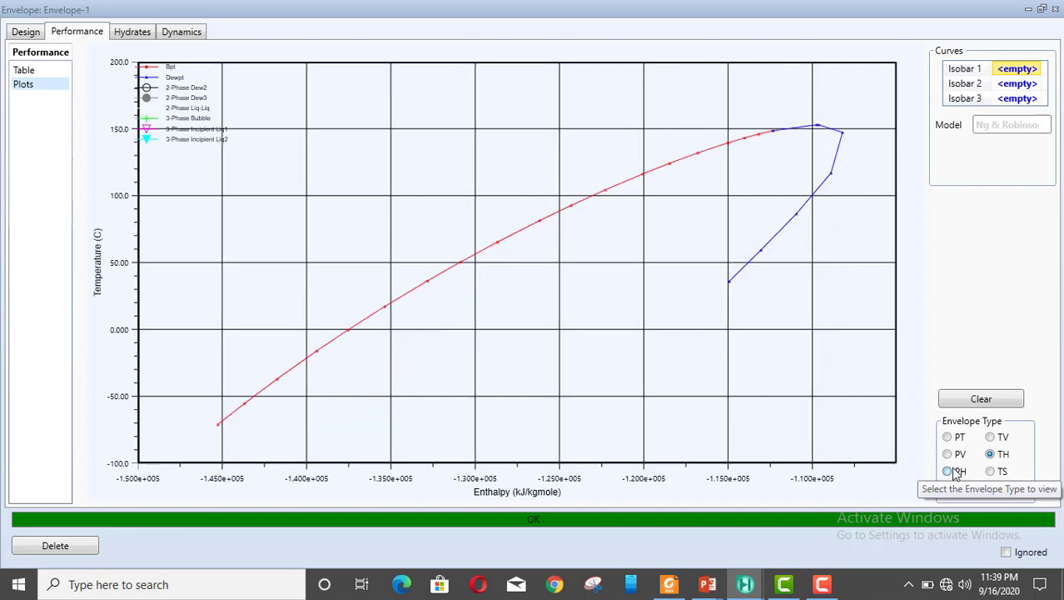
click(955, 472)
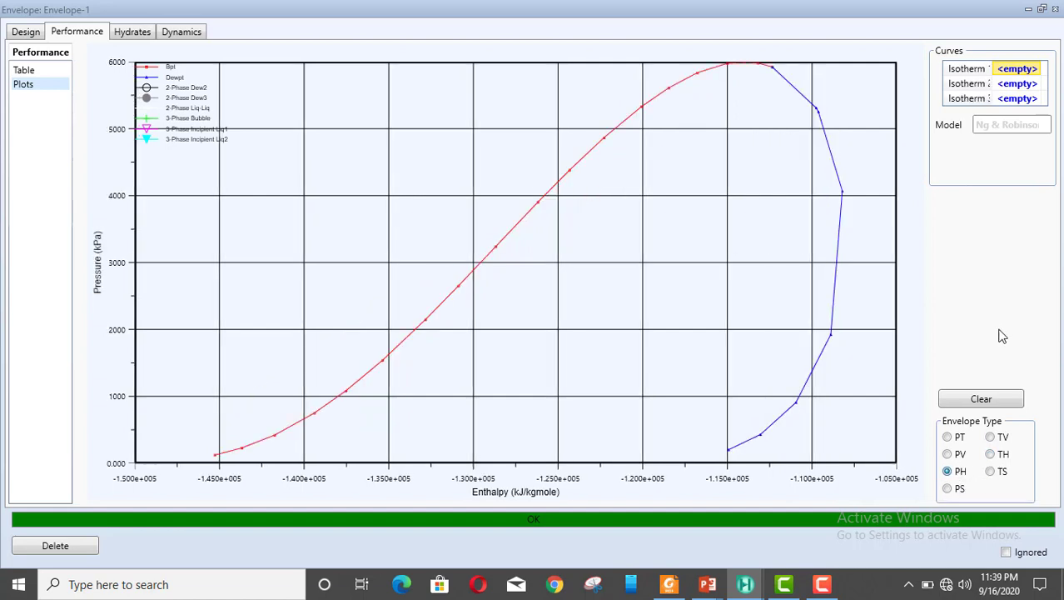
click(990, 472)
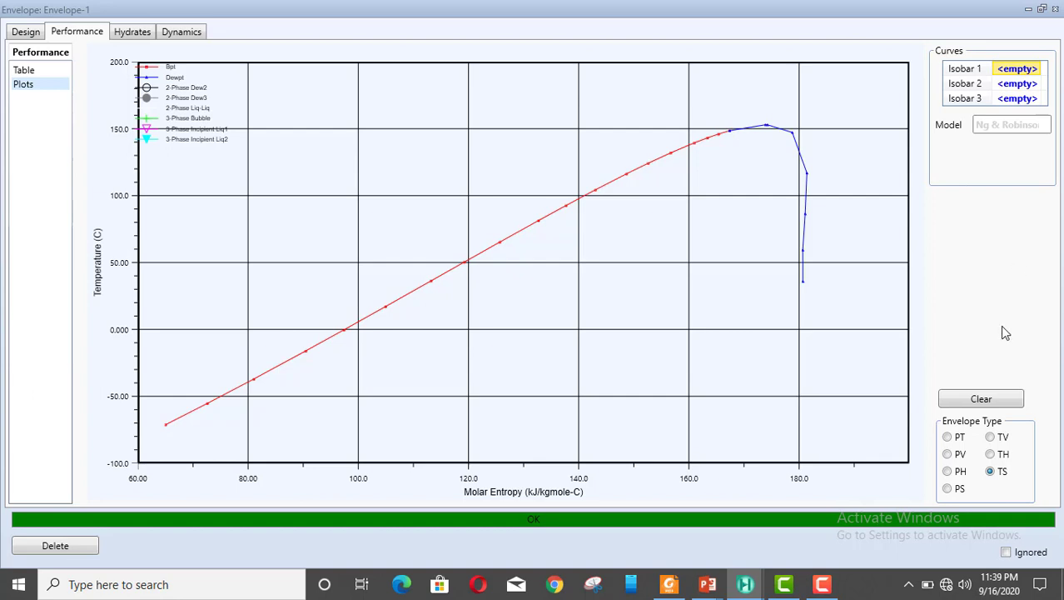
click(947, 489)
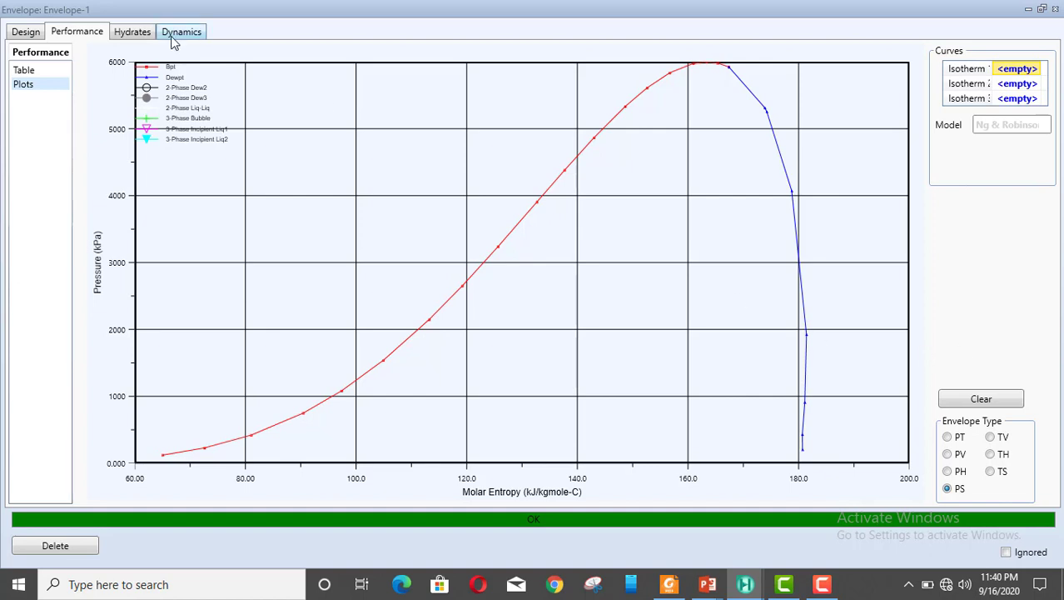
- Return to the envelope's tabulated data and display the dew point table
click(25, 71)
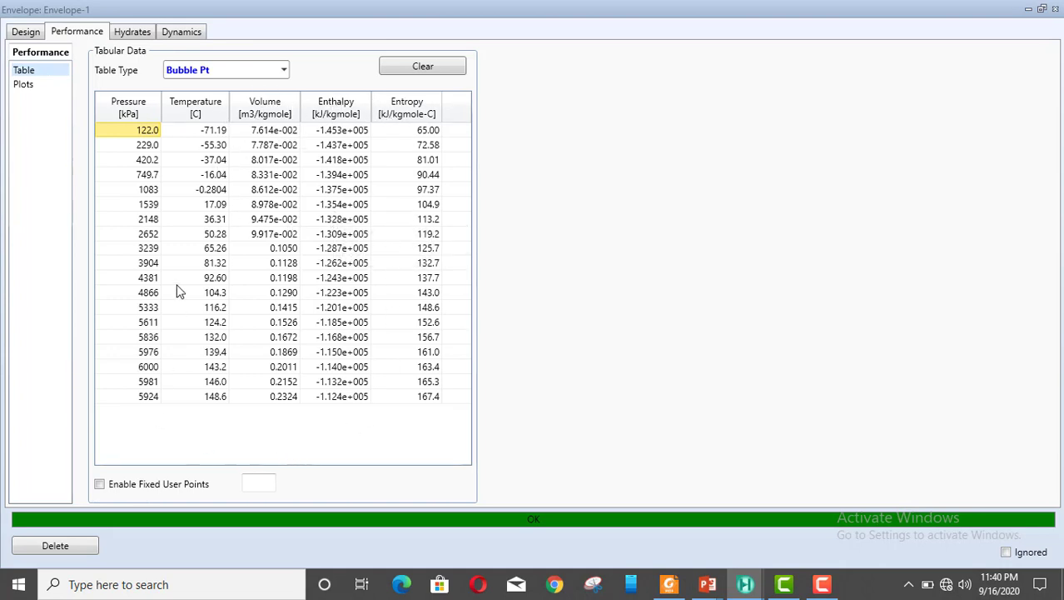
click(250, 69)
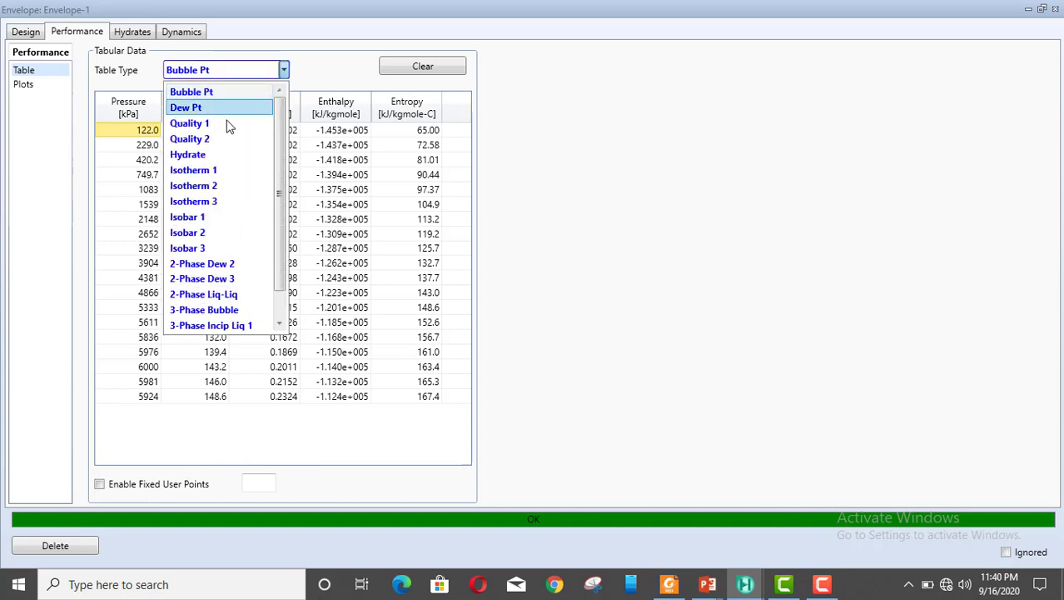
click(241, 105)
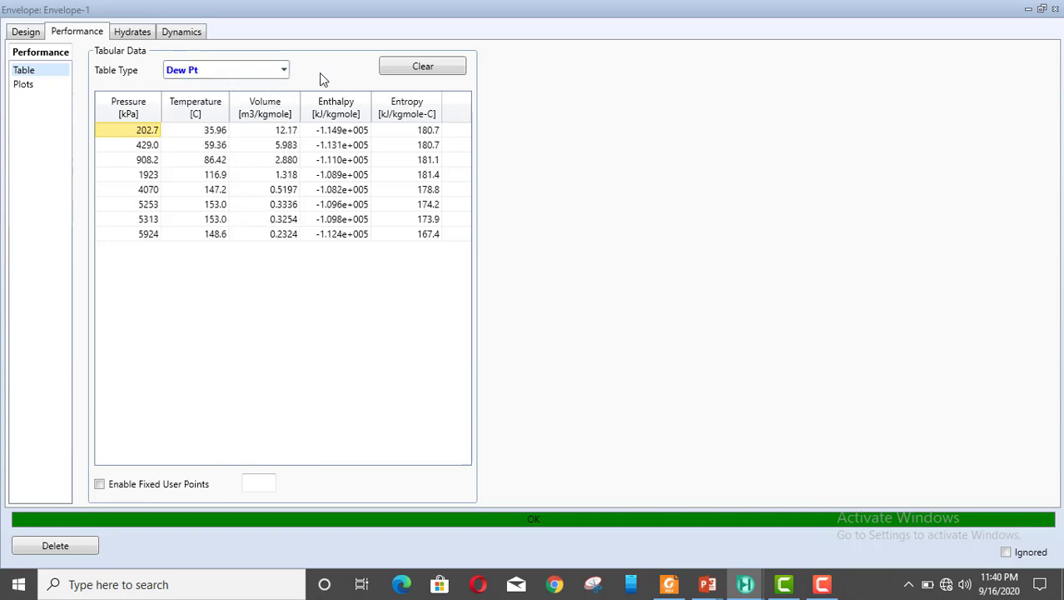